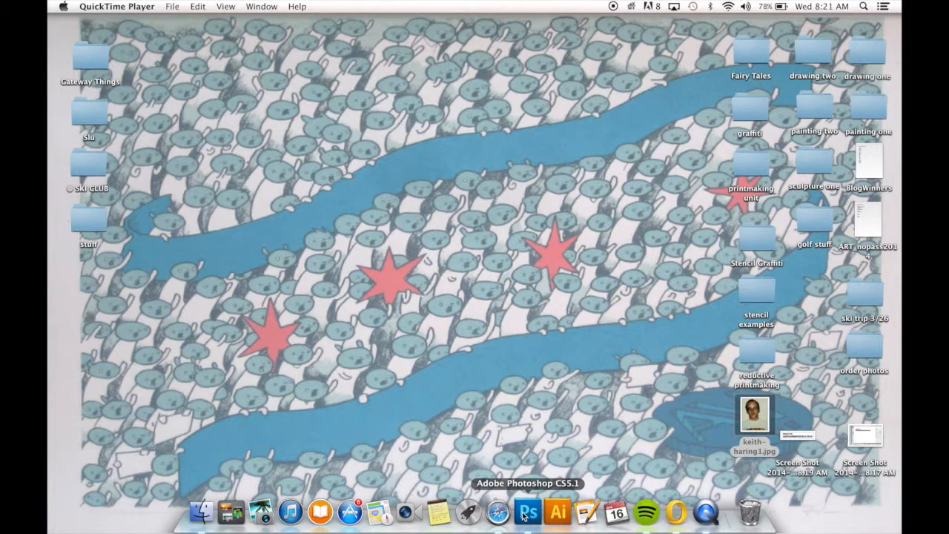
Switch to Photoshop, open keith-haring1.jpg from the Desktop and place its window in the middle of the workspace
{"action": "left_click", "coordinate": [528, 513]}
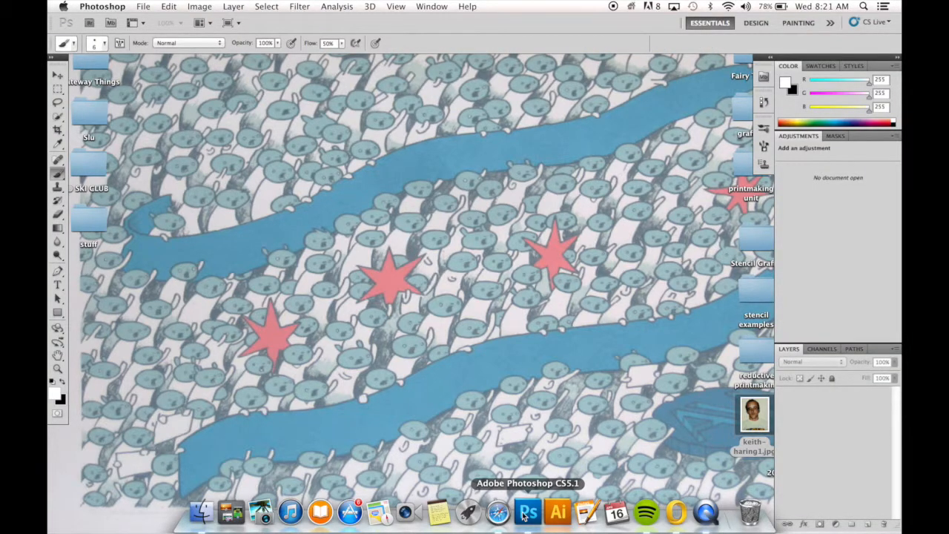
{"action": "left_click", "coordinate": [143, 6]}
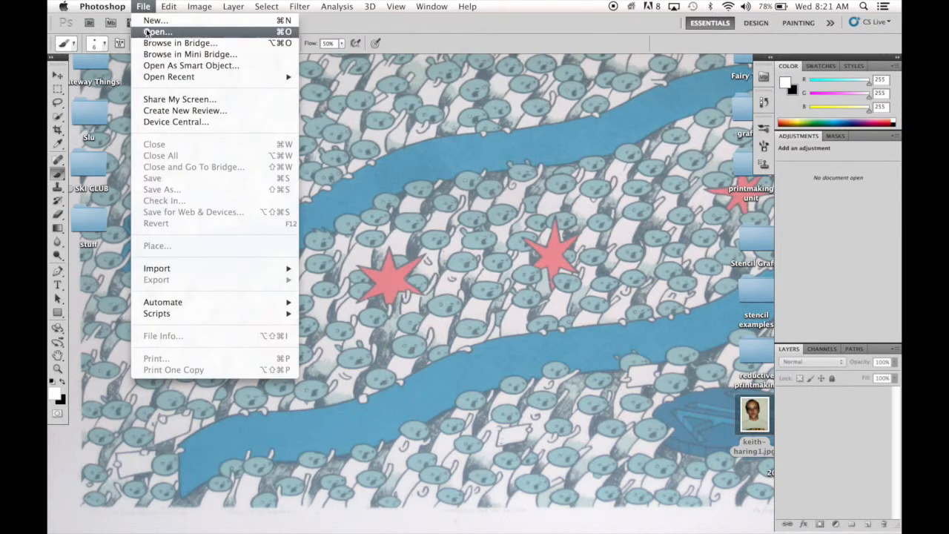
{"action": "left_click", "coordinate": [146, 32]}
{"action": "scroll", "coordinate": [546, 141], "scroll_direction": "down", "scroll_amount": 2}
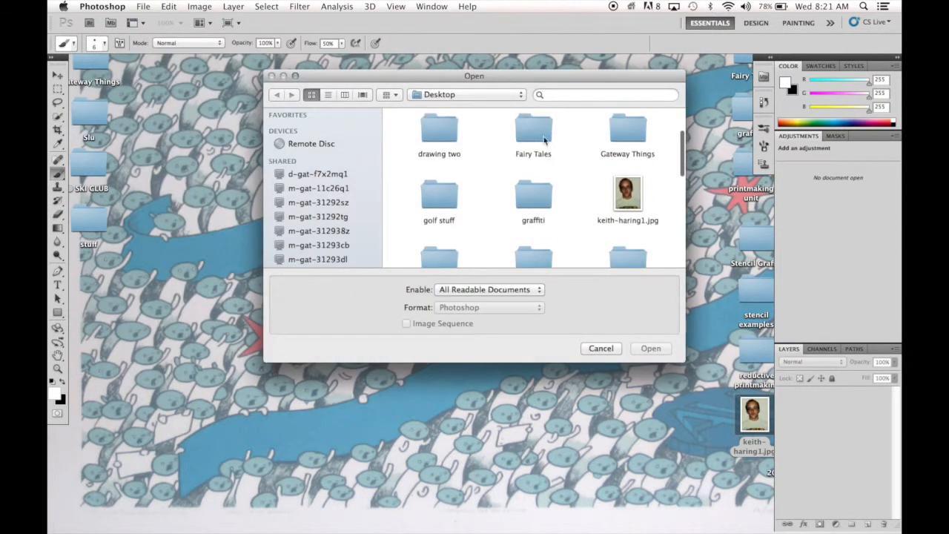
{"action": "left_click", "coordinate": [627, 196]}
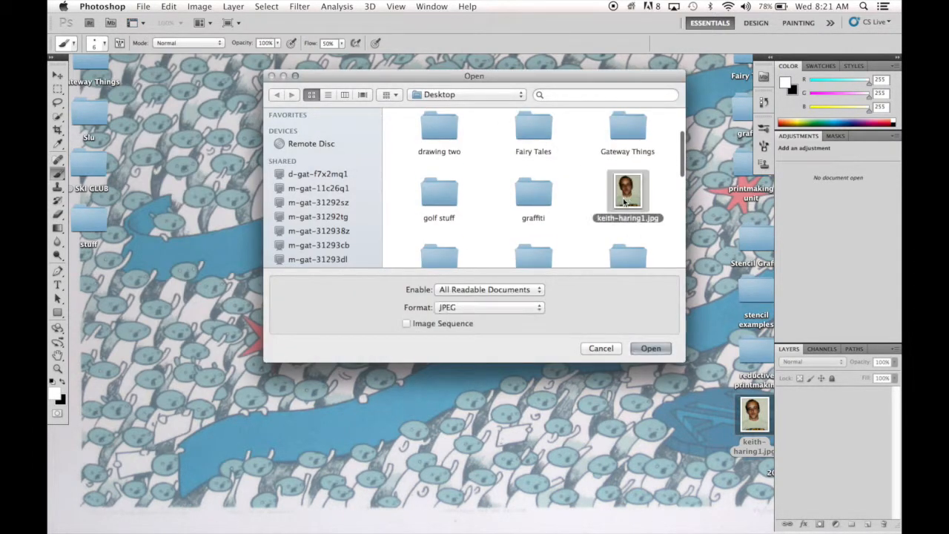
{"action": "left_click", "coordinate": [650, 348]}
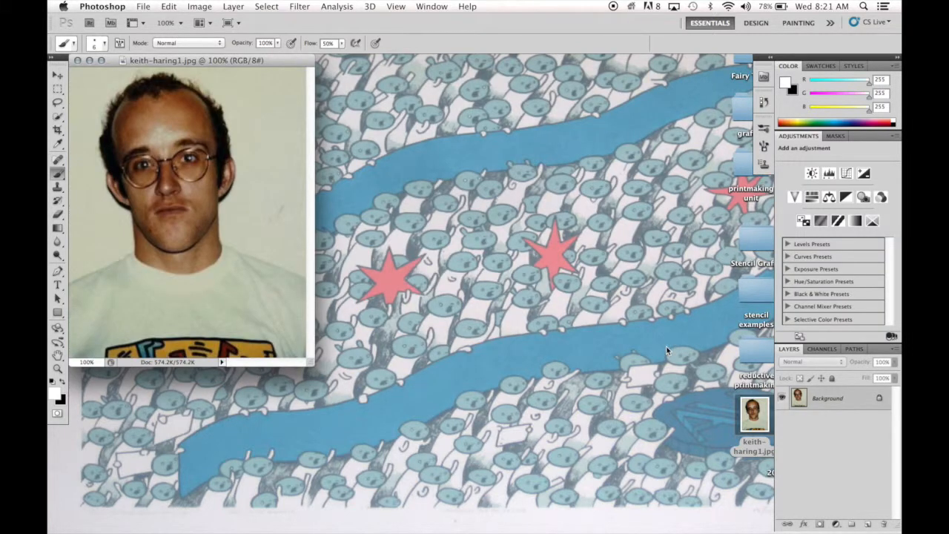
{"action": "left_click_drag", "start_coordinate": [286, 59], "coordinate": [558, 115]}
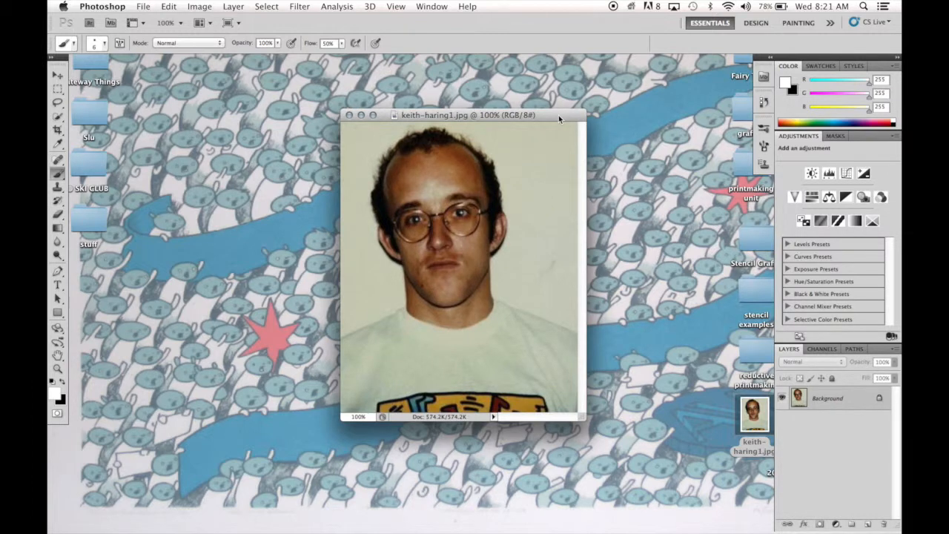
Clear the Crop tool's preset dimensions and crop the portrait closely around the head and shoulders
{"action": "left_click", "coordinate": [58, 132]}
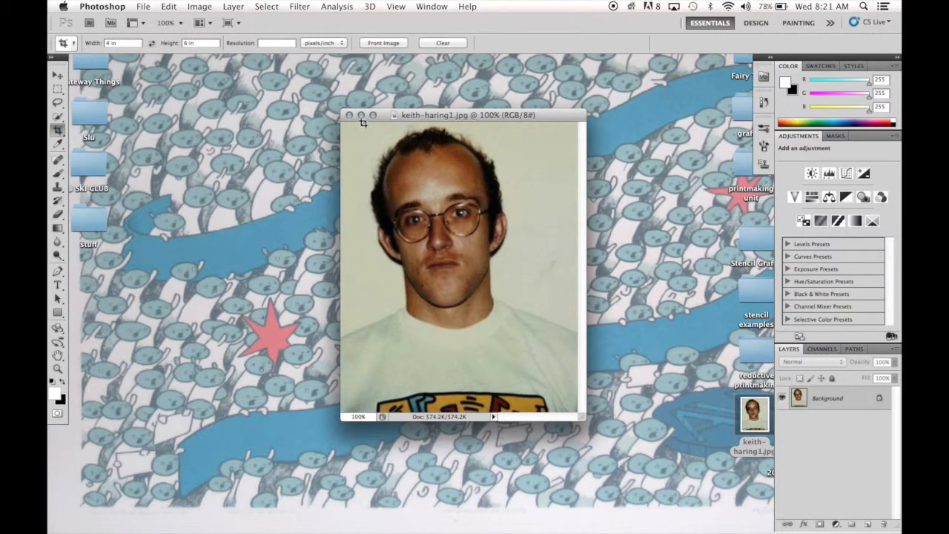
{"action": "left_click", "coordinate": [439, 43]}
{"action": "left_click_drag", "start_coordinate": [360, 123], "coordinate": [533, 354]}
{"action": "key", "text": "Return"}
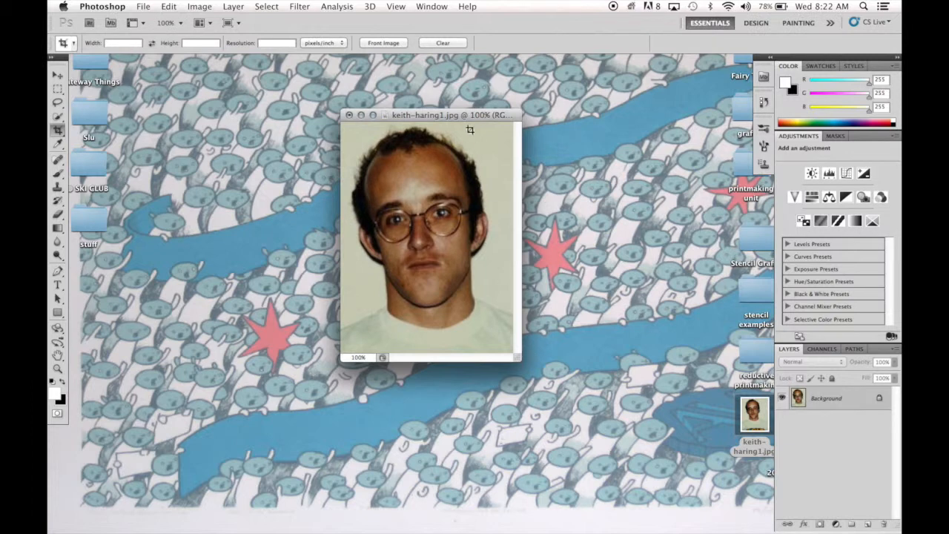
Convert the cropped portrait to black and white with the Default preset of the Black & White adjustment
{"action": "key", "text": "super+equal"}
{"action": "left_click_drag", "start_coordinate": [516, 60], "coordinate": [436, 59]}
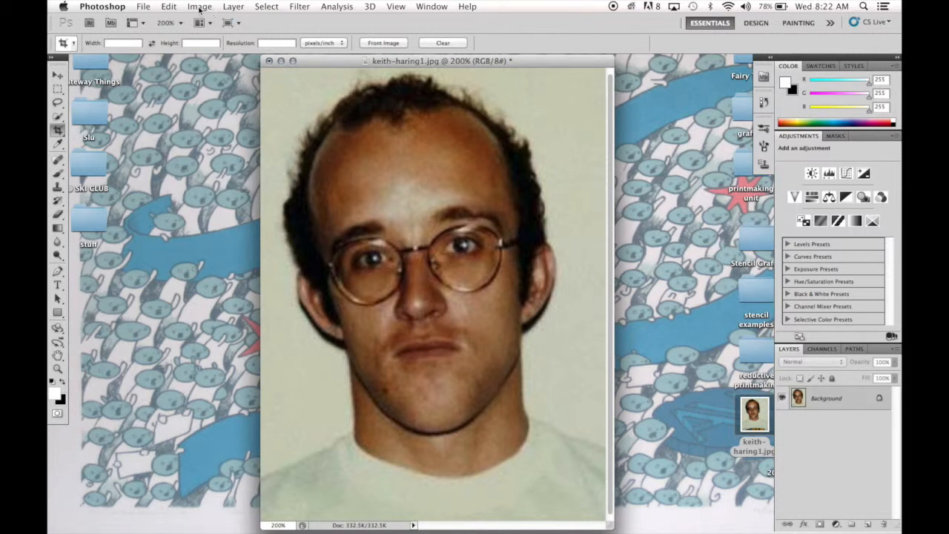
{"action": "left_click", "coordinate": [199, 7]}
{"action": "mouse_move", "coordinate": [211, 45]}
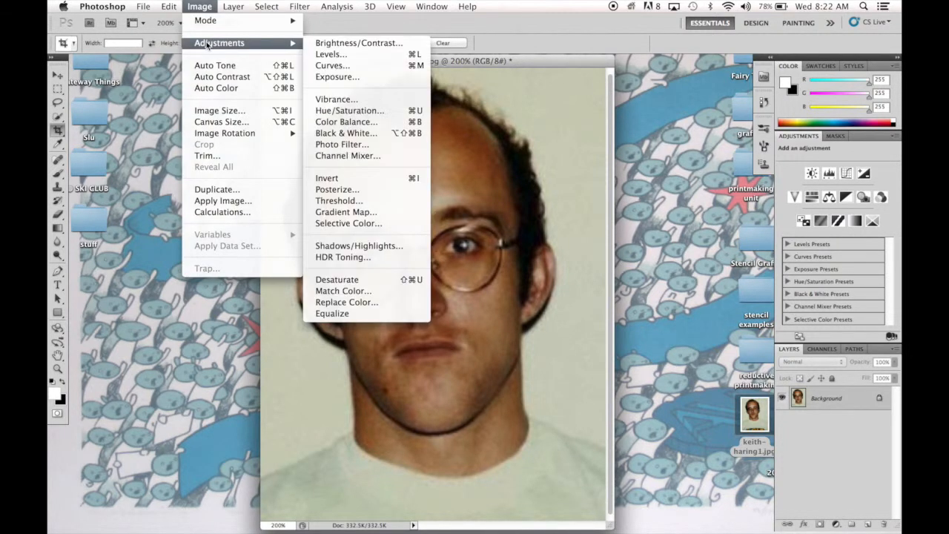
{"action": "left_click", "coordinate": [334, 133]}
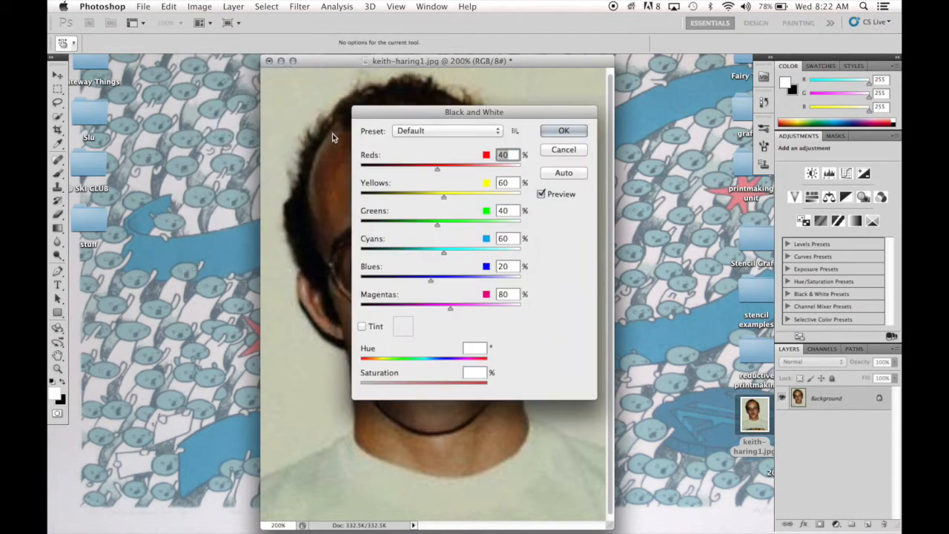
{"action": "left_click", "coordinate": [551, 129]}
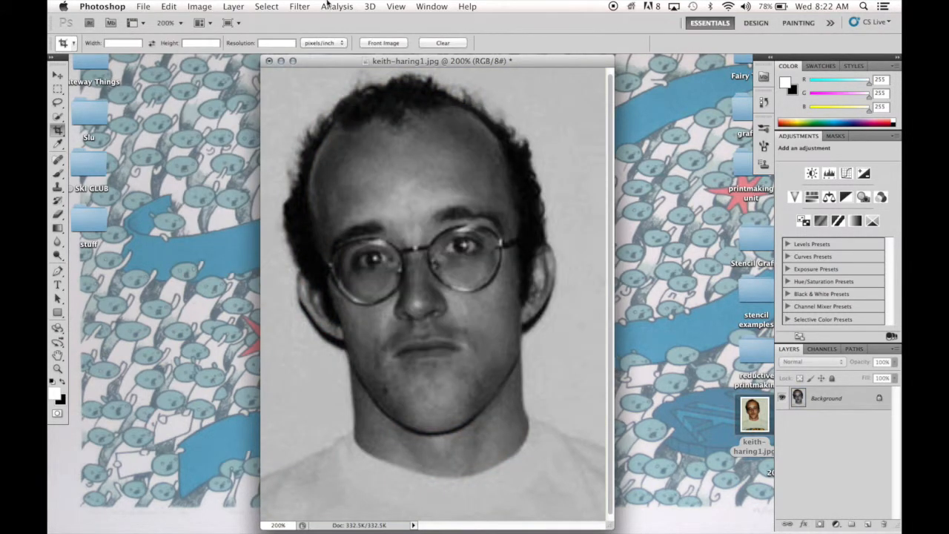
Raise the portrait's brightness to 55 with the Brightness/Contrast adjustment, leaving contrast at 0
{"action": "left_click", "coordinate": [211, 5]}
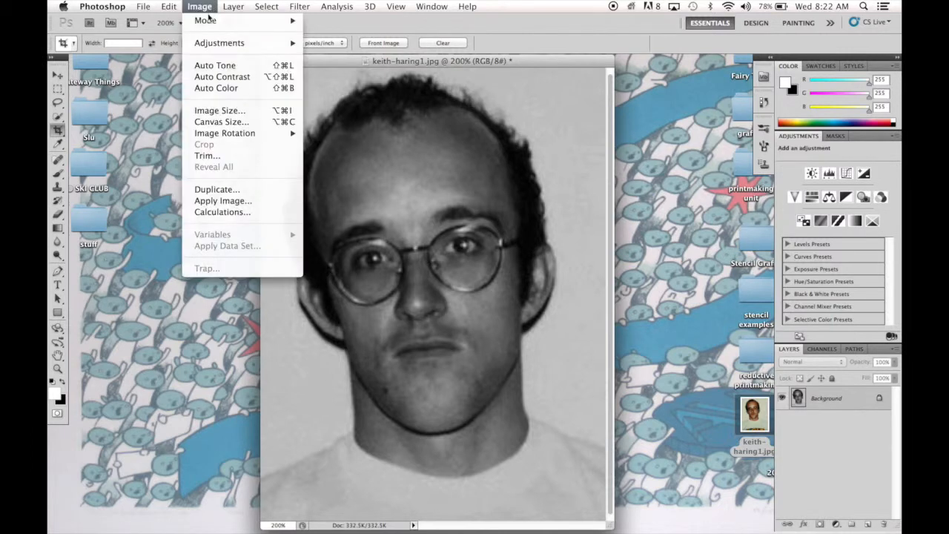
{"action": "mouse_move", "coordinate": [212, 46]}
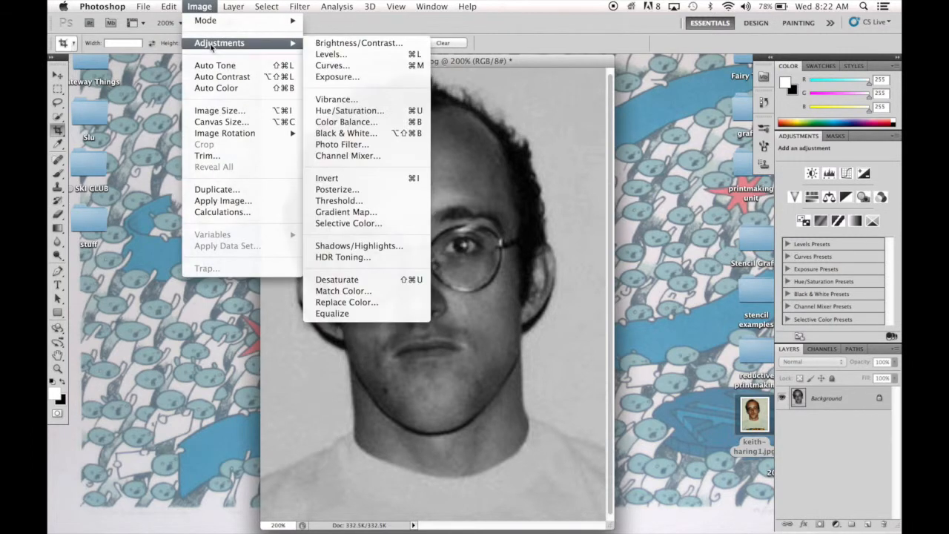
{"action": "left_click", "coordinate": [331, 44]}
{"action": "left_click_drag", "start_coordinate": [594, 192], "coordinate": [617, 193]}
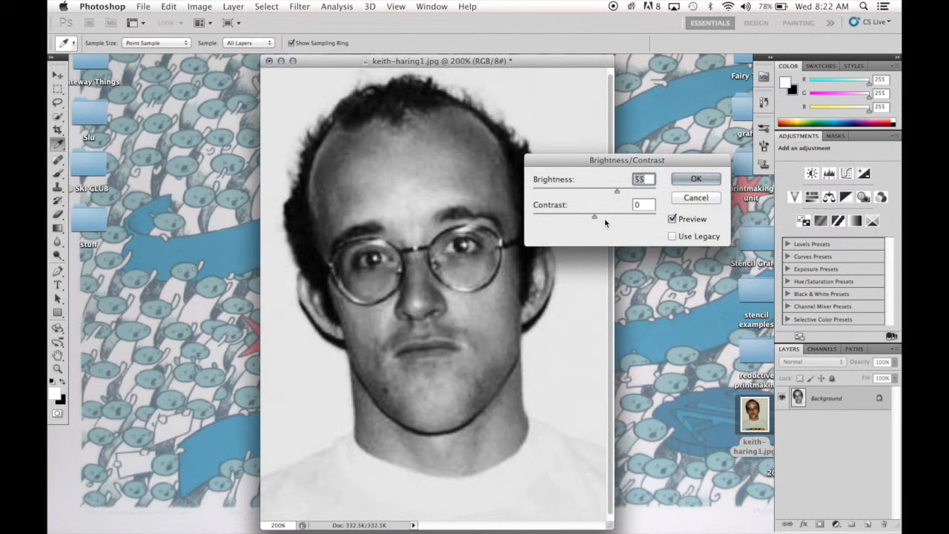
{"action": "left_click", "coordinate": [696, 179]}
{"action": "key", "text": "c"}
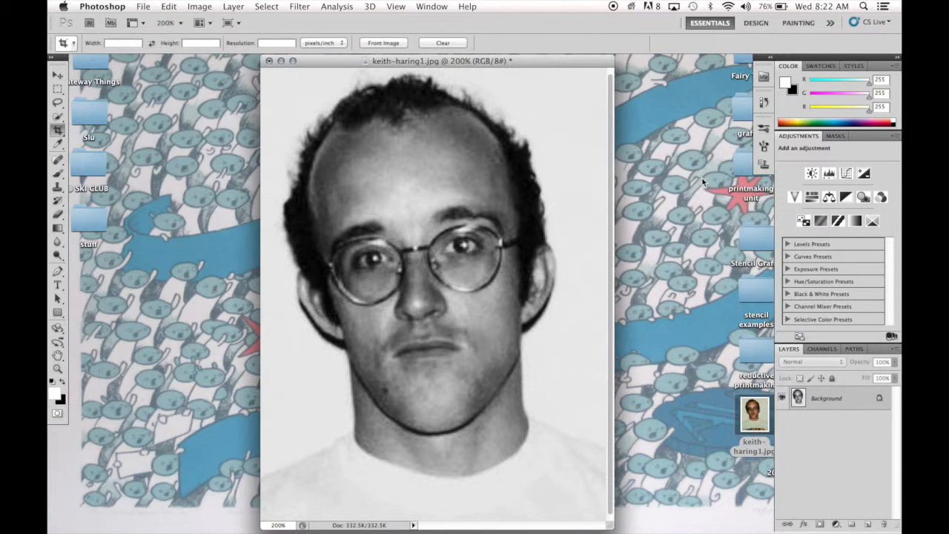
Reduce the portrait to pure black and white with a Threshold adjustment at level 112
{"action": "left_click", "coordinate": [199, 6]}
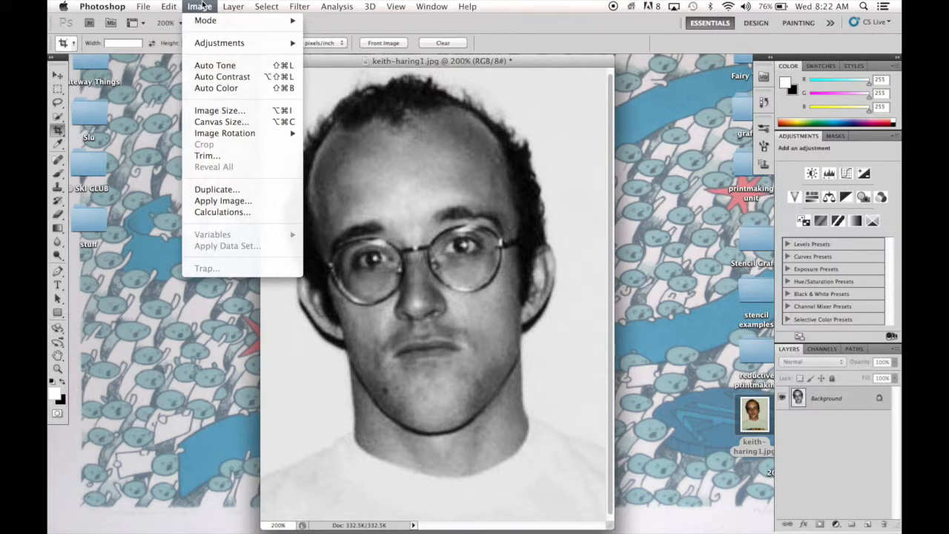
{"action": "mouse_move", "coordinate": [209, 46]}
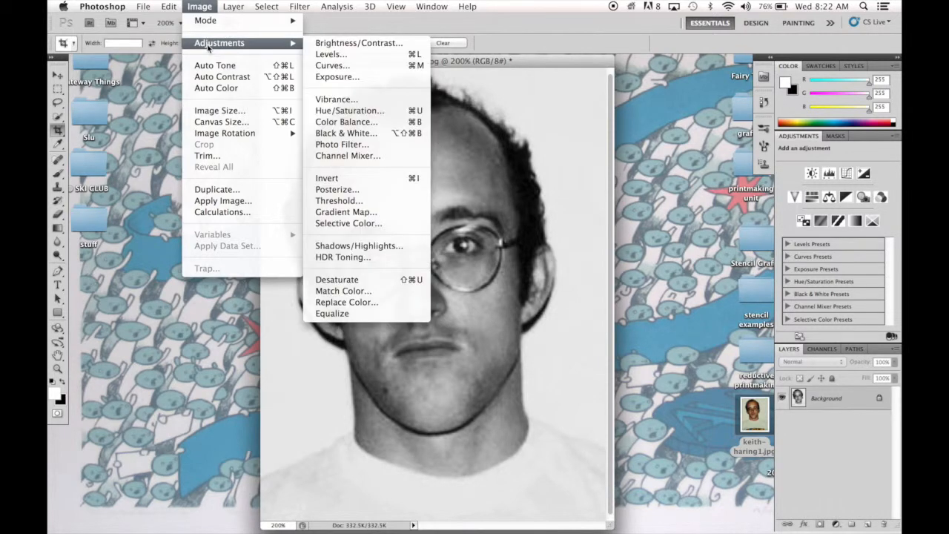
{"action": "left_click", "coordinate": [344, 200]}
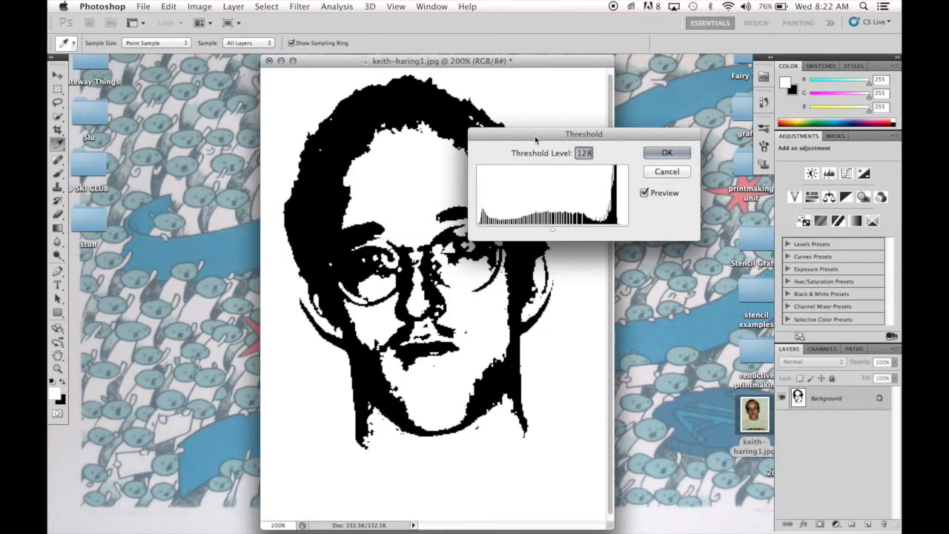
{"action": "left_click_drag", "start_coordinate": [535, 136], "coordinate": [656, 94]}
{"action": "mouse_move", "coordinate": [672, 180]}
{"action": "left_mouse_down"}
{"action": "mouse_move", "coordinate": [749, 186]}
{"action": "mouse_move", "coordinate": [568, 178]}
{"action": "mouse_move", "coordinate": [663, 182]}
{"action": "left_mouse_up"}
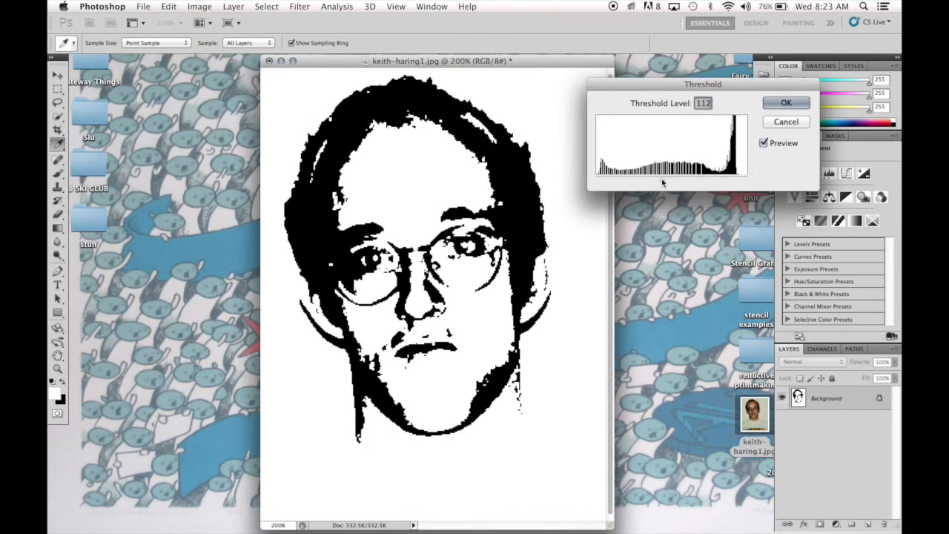
{"action": "left_click", "coordinate": [776, 108]}
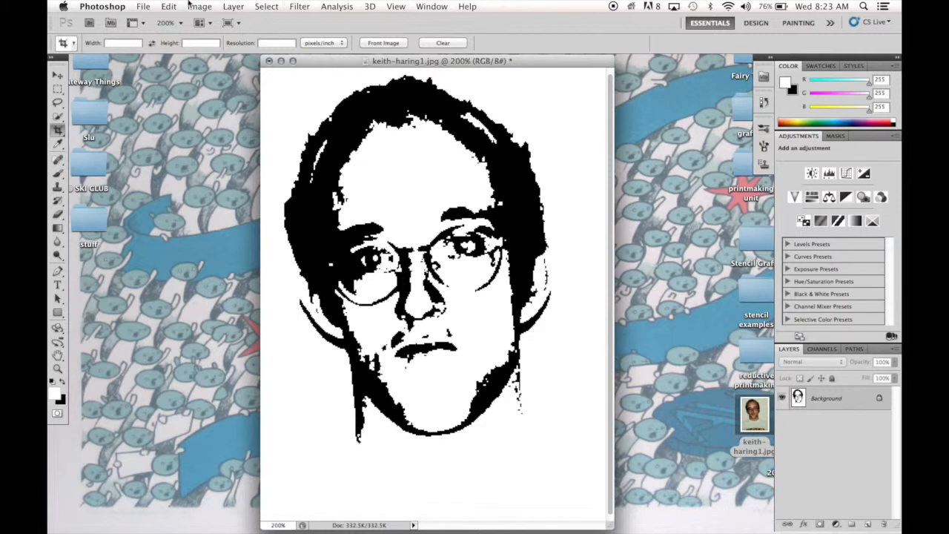
Apply the Artistic Cutout filter with 6 levels, edge simplicity 0 and edge fidelity 1
{"action": "left_click", "coordinate": [301, 7]}
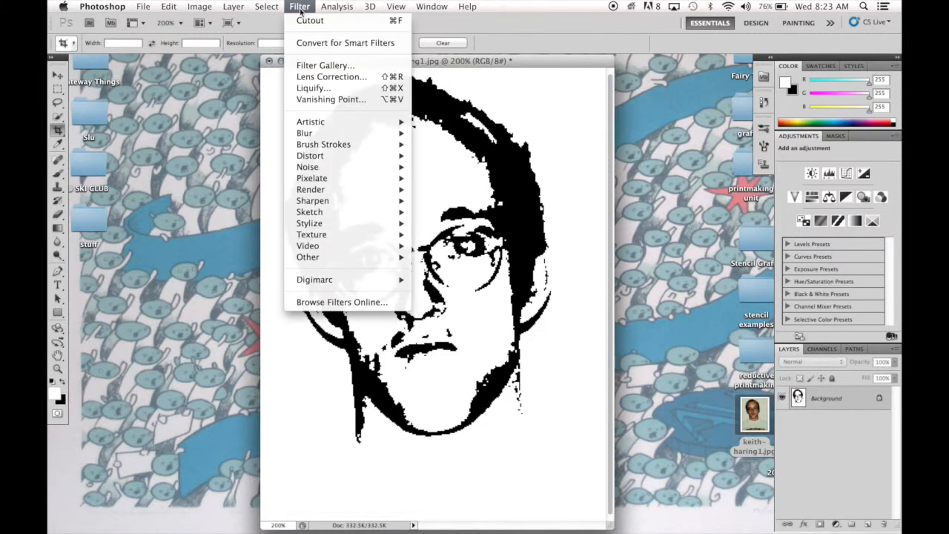
{"action": "mouse_move", "coordinate": [317, 123]}
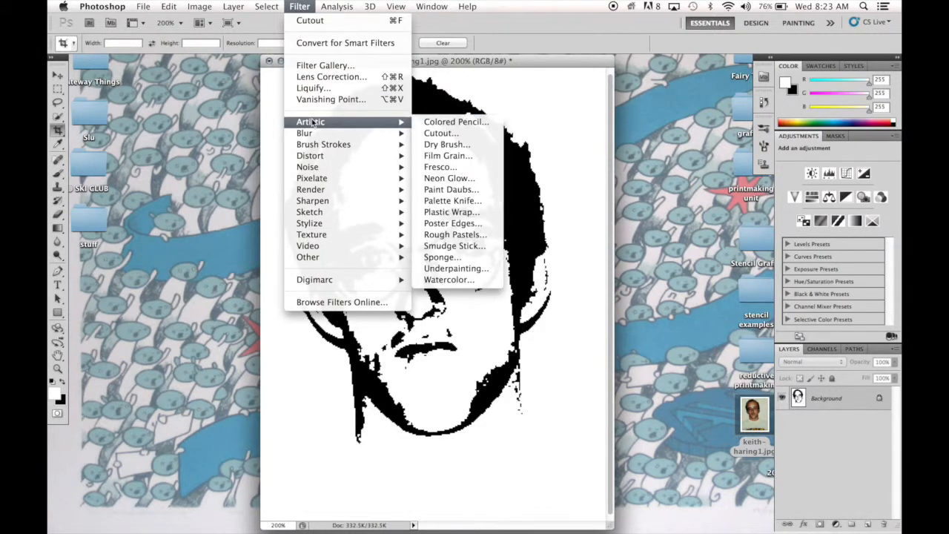
{"action": "left_click", "coordinate": [441, 133]}
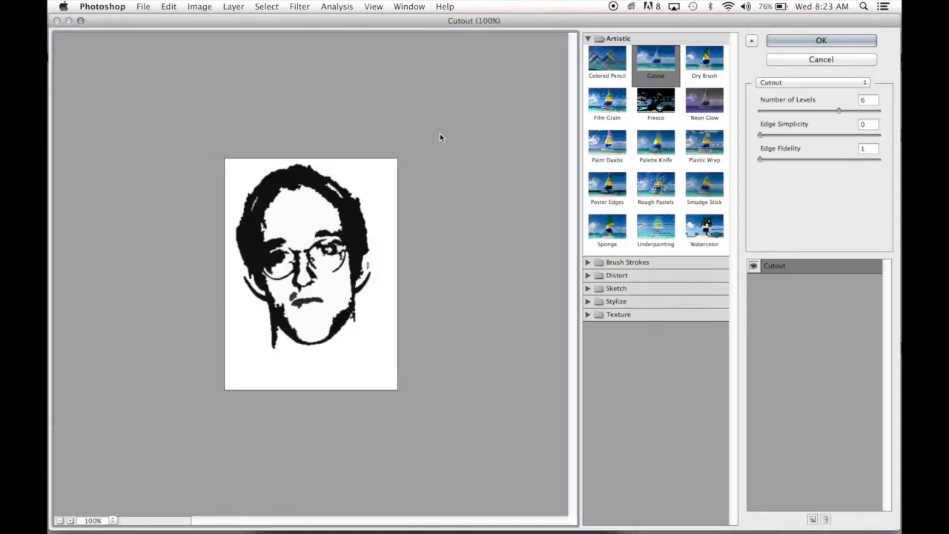
{"action": "left_click", "coordinate": [759, 158]}
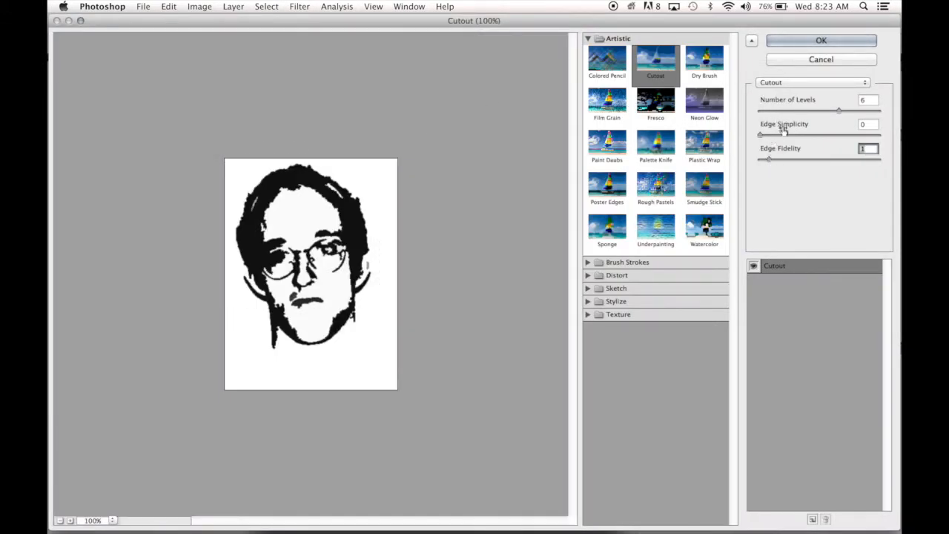
{"action": "left_click", "coordinate": [761, 135]}
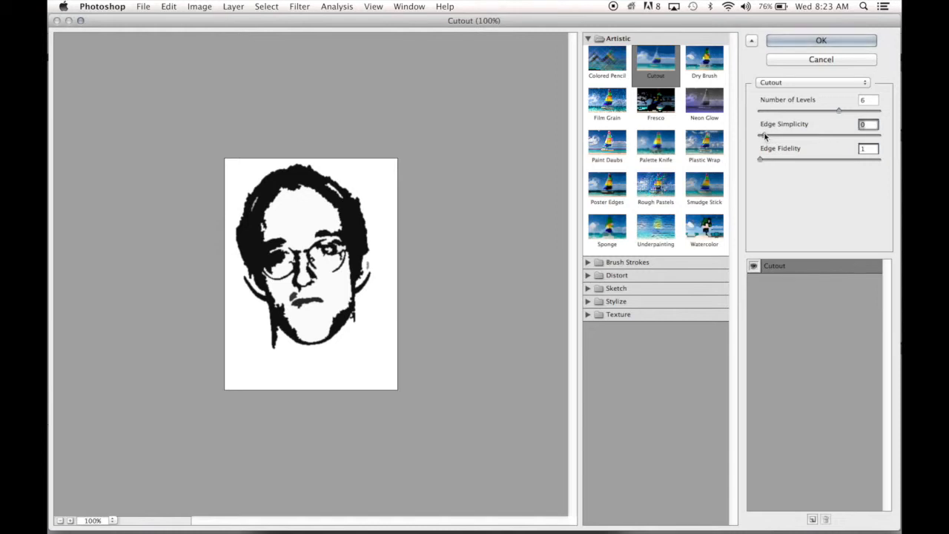
{"action": "left_click", "coordinate": [823, 40]}
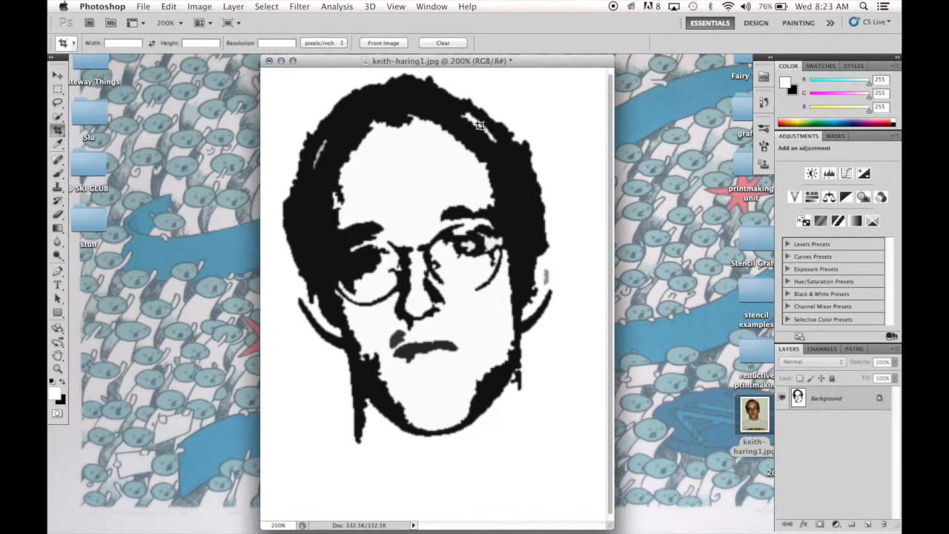
Detach the toolbox and place it directly beside the image window
{"action": "left_click", "coordinate": [58, 75]}
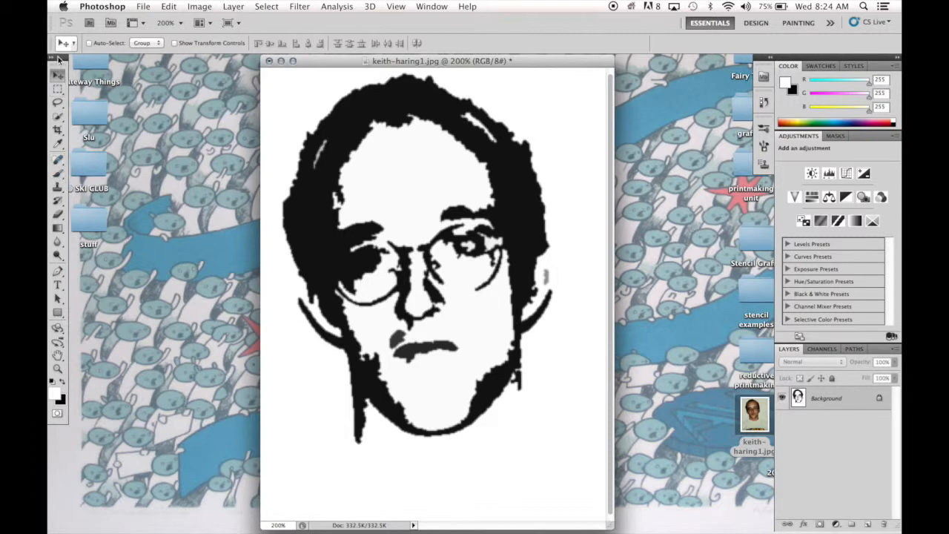
{"action": "left_click_drag", "start_coordinate": [57, 57], "coordinate": [81, 65]}
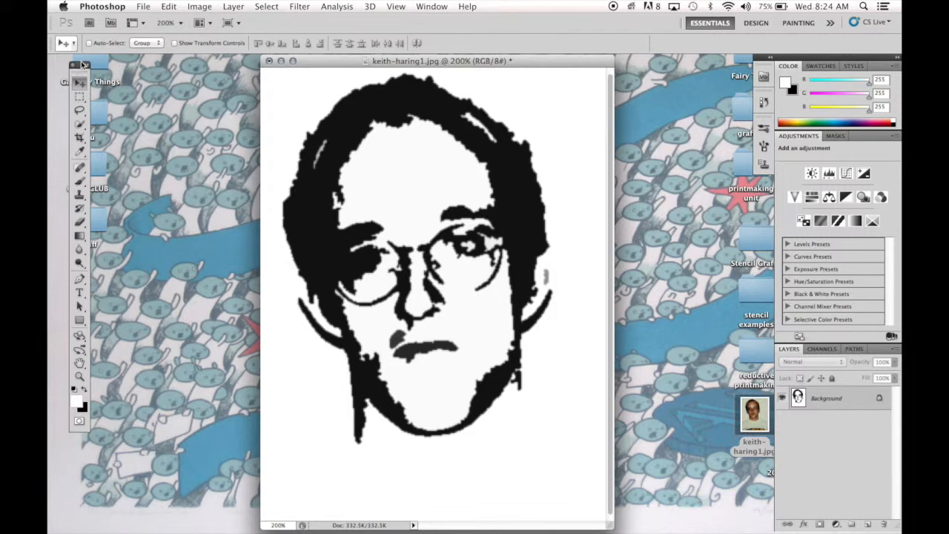
{"action": "left_click_drag", "start_coordinate": [77, 68], "coordinate": [224, 63]}
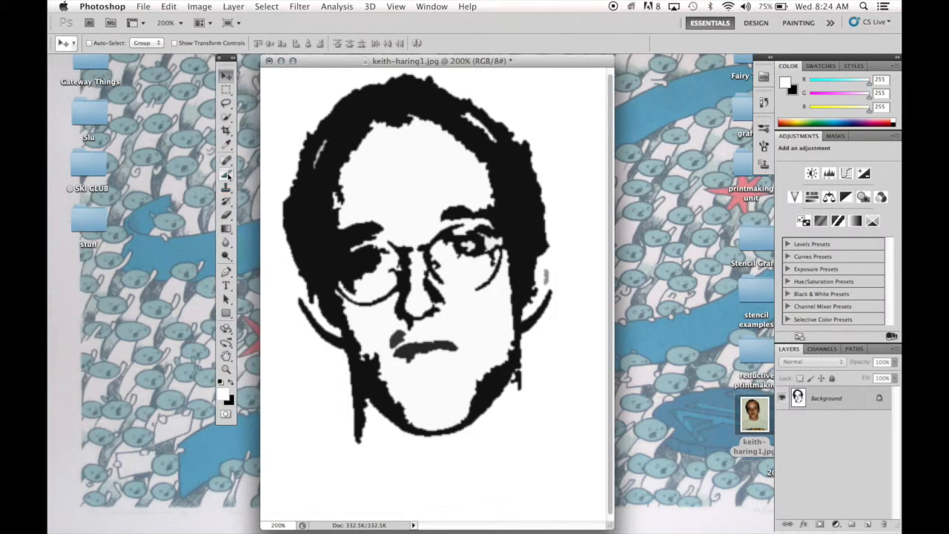
Activate the Brush tool, try a 170 px tip and return it to a hard 6 px size
{"action": "left_click", "coordinate": [226, 173]}
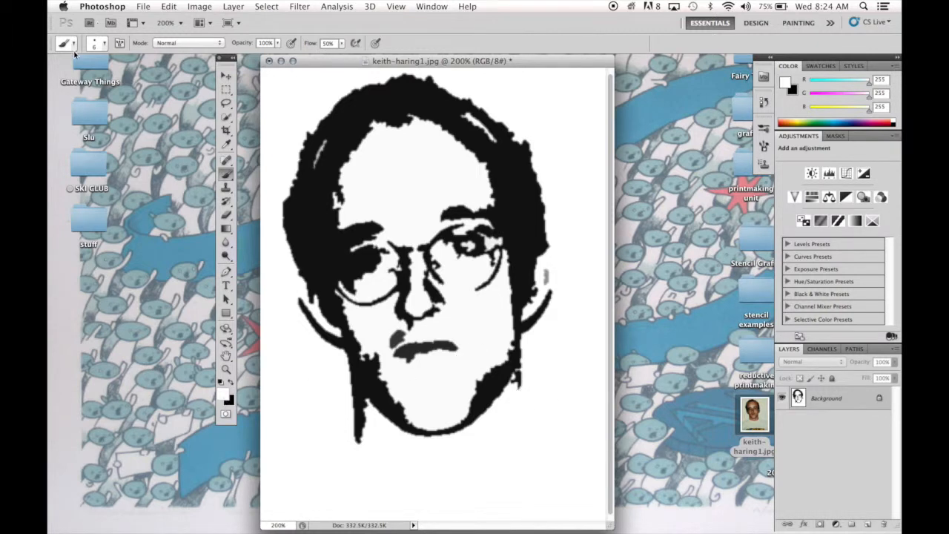
{"action": "left_click", "coordinate": [103, 46]}
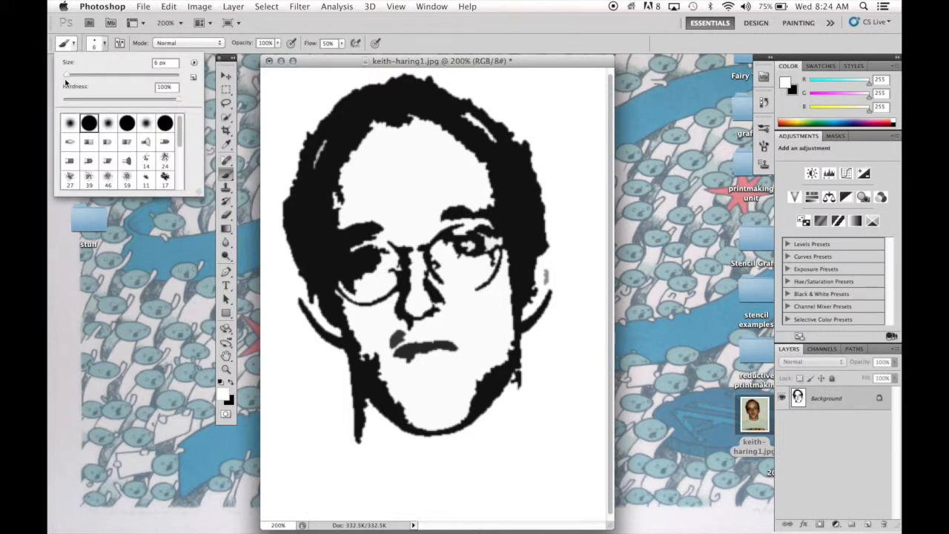
{"action": "left_click_drag", "start_coordinate": [92, 75], "coordinate": [141, 75]}
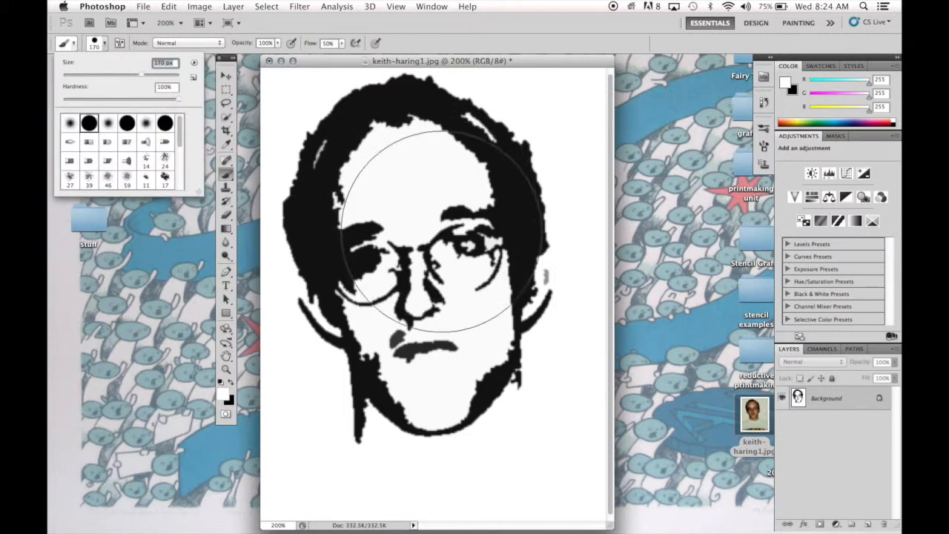
{"action": "left_click_drag", "start_coordinate": [142, 75], "coordinate": [67, 74]}
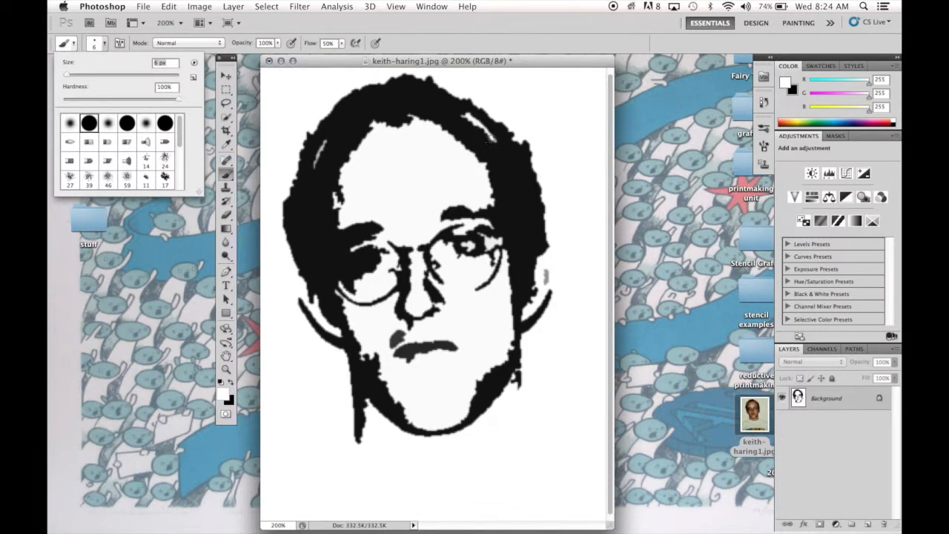
Paint white to cut a gap through the upper-right hair and jaw, and remove the stray marks by the ear and above the mouth
{"action": "mouse_move", "coordinate": [495, 138]}
{"action": "left_mouse_down"}
{"action": "mouse_move", "coordinate": [496, 114]}
{"action": "mouse_move", "coordinate": [497, 139]}
{"action": "mouse_move", "coordinate": [474, 115]}
{"action": "mouse_move", "coordinate": [489, 111]}
{"action": "mouse_move", "coordinate": [494, 145]}
{"action": "mouse_move", "coordinate": [481, 167]}
{"action": "mouse_move", "coordinate": [495, 141]}
{"action": "mouse_move", "coordinate": [481, 167]}
{"action": "mouse_move", "coordinate": [495, 142]}
{"action": "left_mouse_up"}
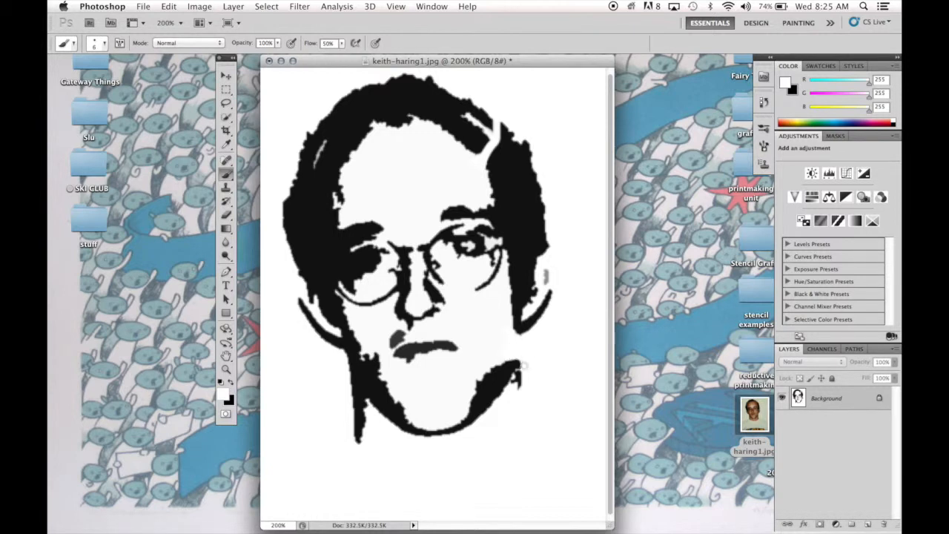
{"action": "mouse_move", "coordinate": [513, 390]}
{"action": "left_mouse_down"}
{"action": "mouse_move", "coordinate": [521, 358]}
{"action": "mouse_move", "coordinate": [517, 376]}
{"action": "left_mouse_up"}
{"action": "mouse_move", "coordinate": [546, 273]}
{"action": "left_mouse_down"}
{"action": "mouse_move", "coordinate": [546, 282]}
{"action": "mouse_move", "coordinate": [546, 266]}
{"action": "left_mouse_up"}
{"action": "mouse_move", "coordinate": [402, 337]}
{"action": "left_mouse_down"}
{"action": "mouse_move", "coordinate": [391, 349]}
{"action": "mouse_move", "coordinate": [387, 341]}
{"action": "mouse_move", "coordinate": [403, 334]}
{"action": "left_mouse_up"}
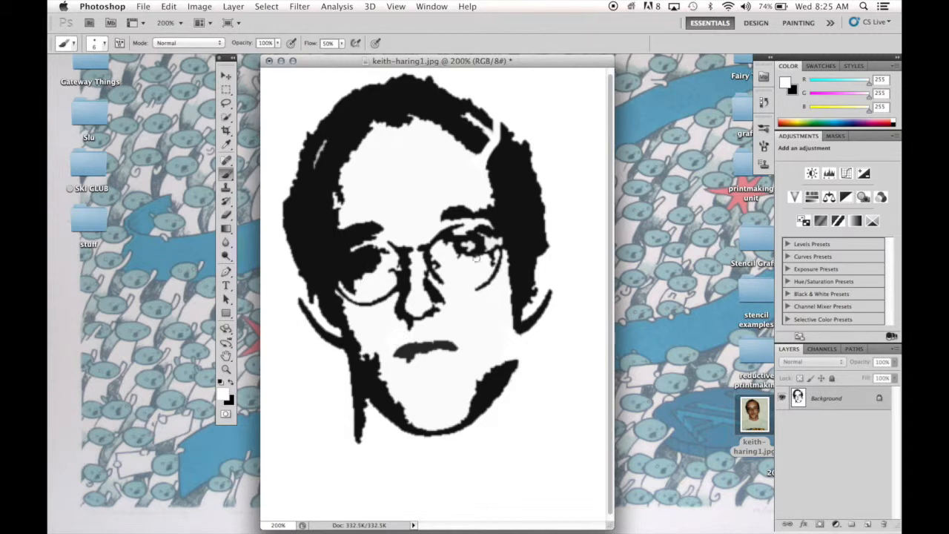
Paint white breaks around the right-hand eye and along the glasses frames to separate them from the surrounding black areas
{"action": "left_click_drag", "start_coordinate": [466, 256], "coordinate": [460, 256]}
{"action": "mouse_move", "coordinate": [490, 251]}
{"action": "left_mouse_down"}
{"action": "mouse_move", "coordinate": [487, 269]}
{"action": "mouse_move", "coordinate": [490, 259]}
{"action": "left_mouse_up"}
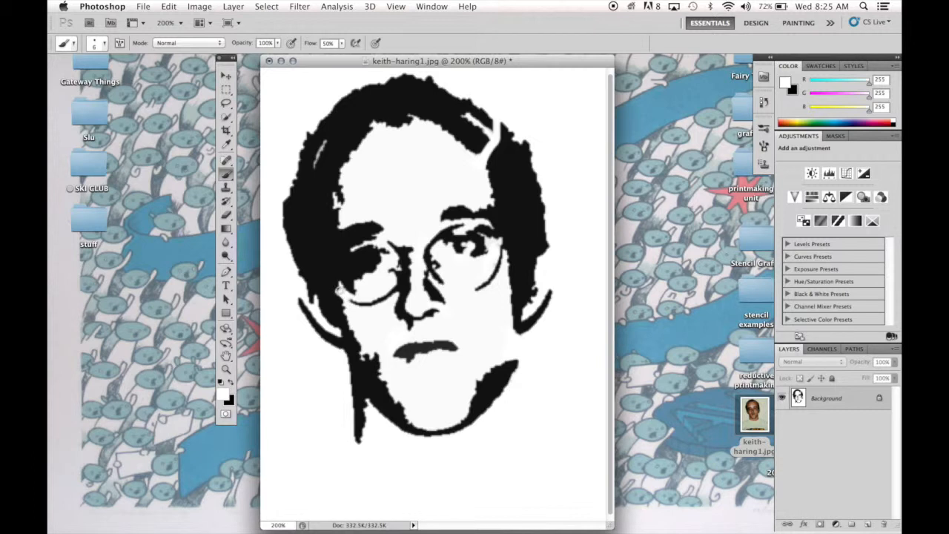
{"action": "left_click_drag", "start_coordinate": [338, 288], "coordinate": [346, 296]}
Swap the foreground colour to black and fill the thin white gap in the left side of the hair
{"action": "left_click", "coordinate": [233, 383]}
{"action": "mouse_move", "coordinate": [324, 142]}
{"action": "left_mouse_down"}
{"action": "mouse_move", "coordinate": [306, 183]}
{"action": "mouse_move", "coordinate": [327, 138]}
{"action": "mouse_move", "coordinate": [324, 161]}
{"action": "left_mouse_up"}
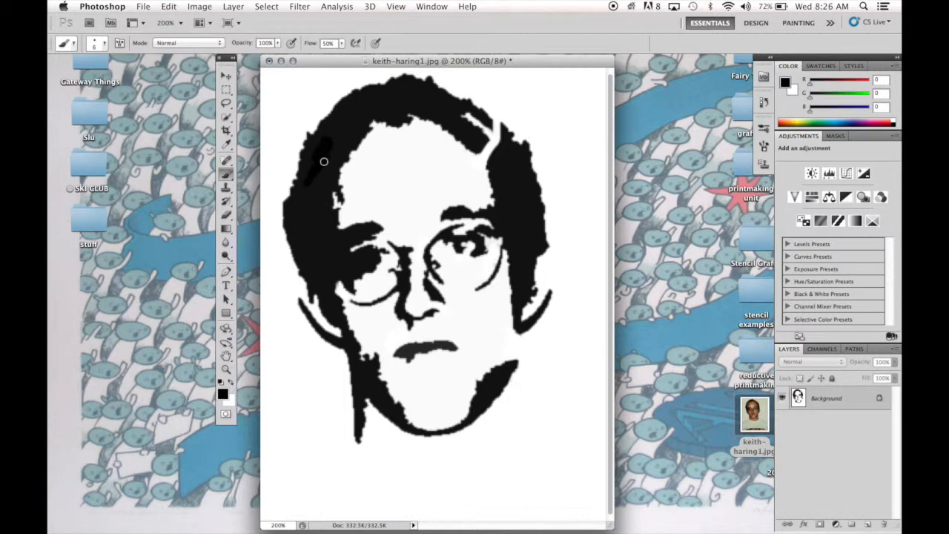